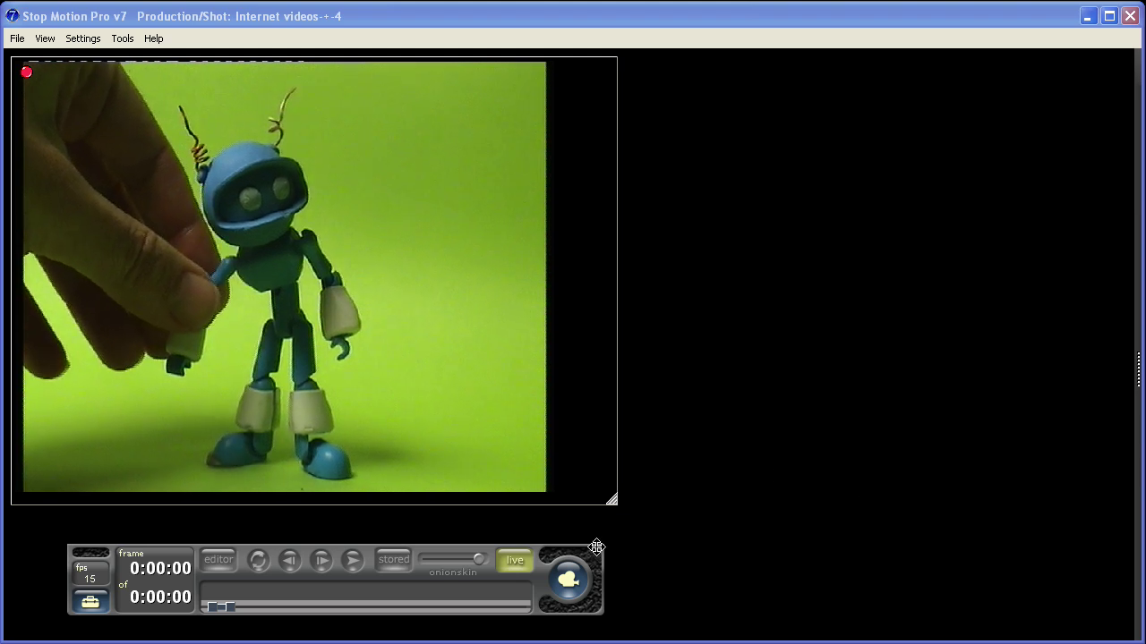
Move the floating capture panel further right and enlarge the robot's live camera view.
left_click_drag(596, 547, 705, 540)
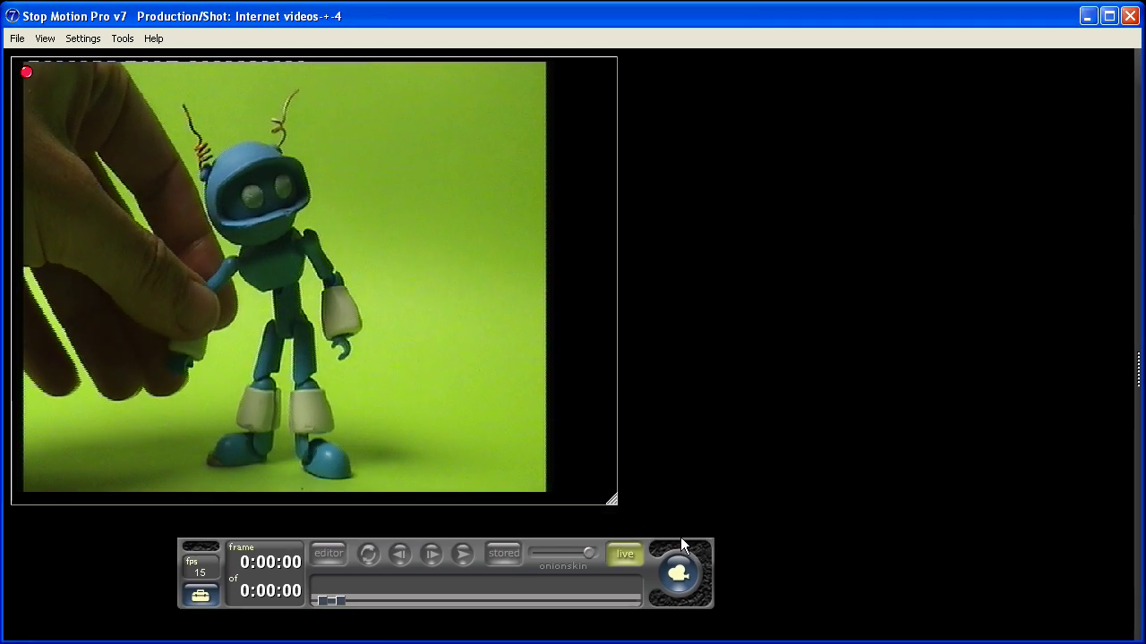
left_click_drag(613, 503, 641, 541)
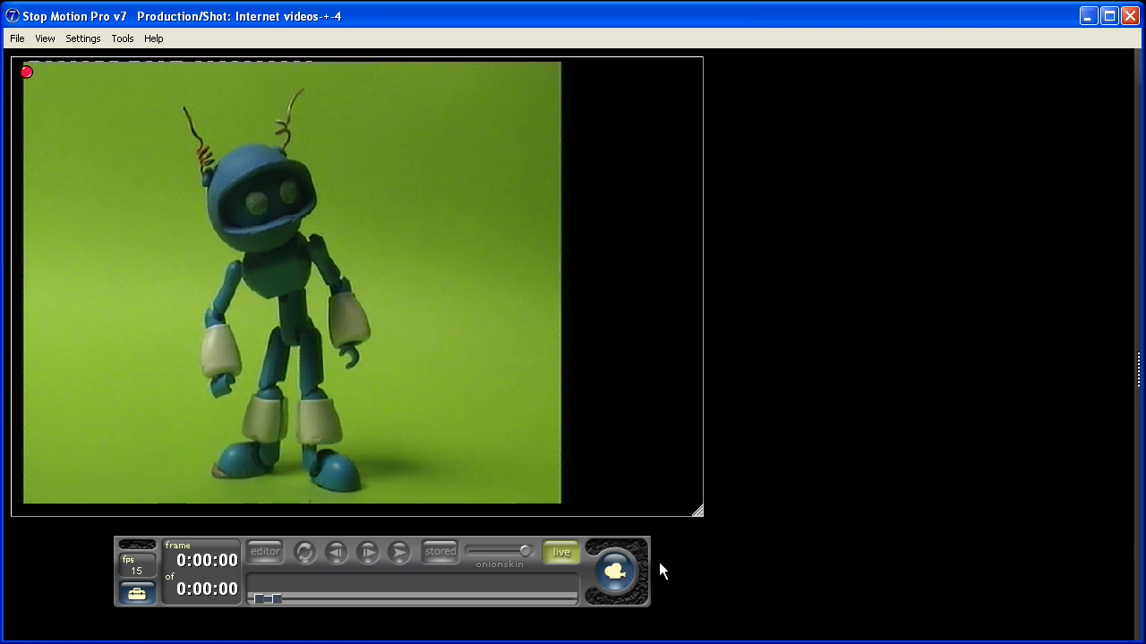
Capture six frames of the robot's head turning, play them back, and return to live view.
left_click(616, 579)
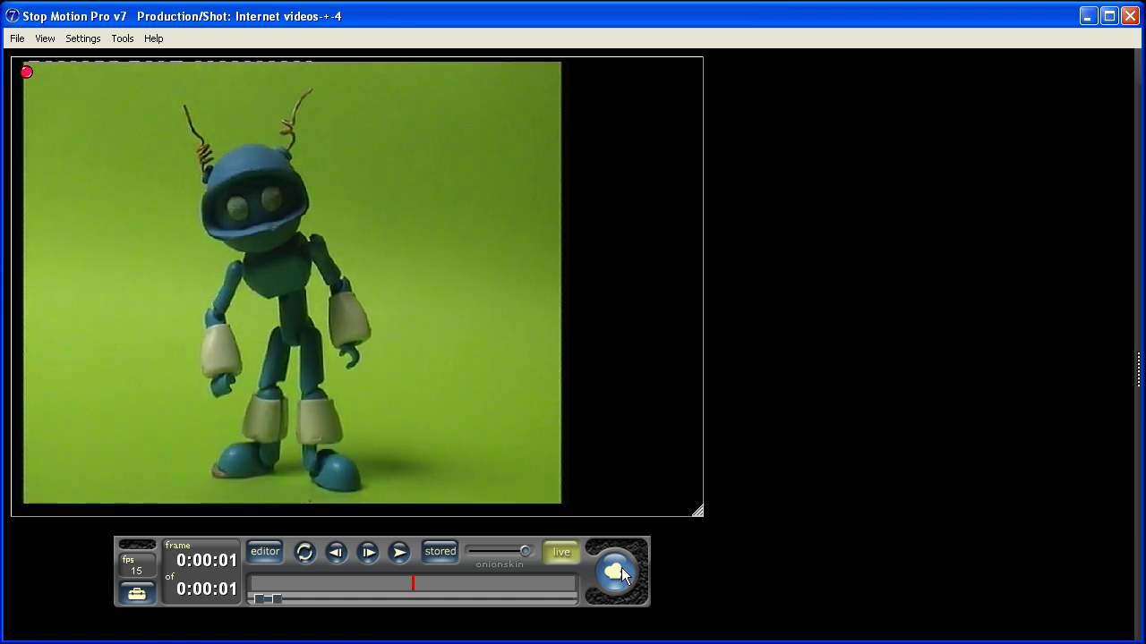
left_click(621, 568)
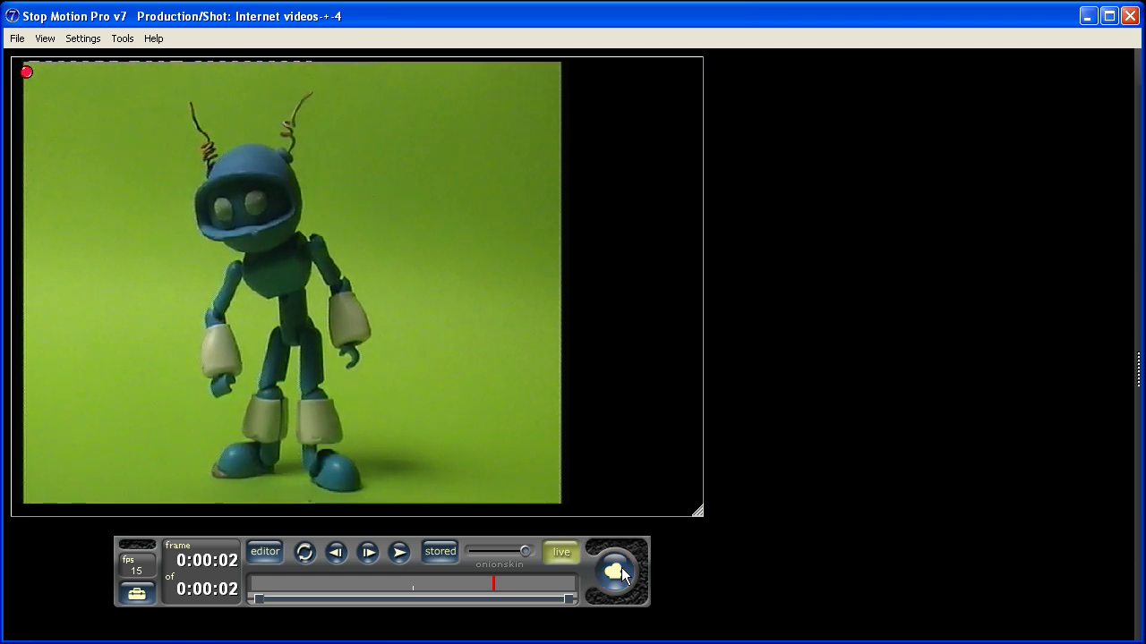
left_click(621, 568)
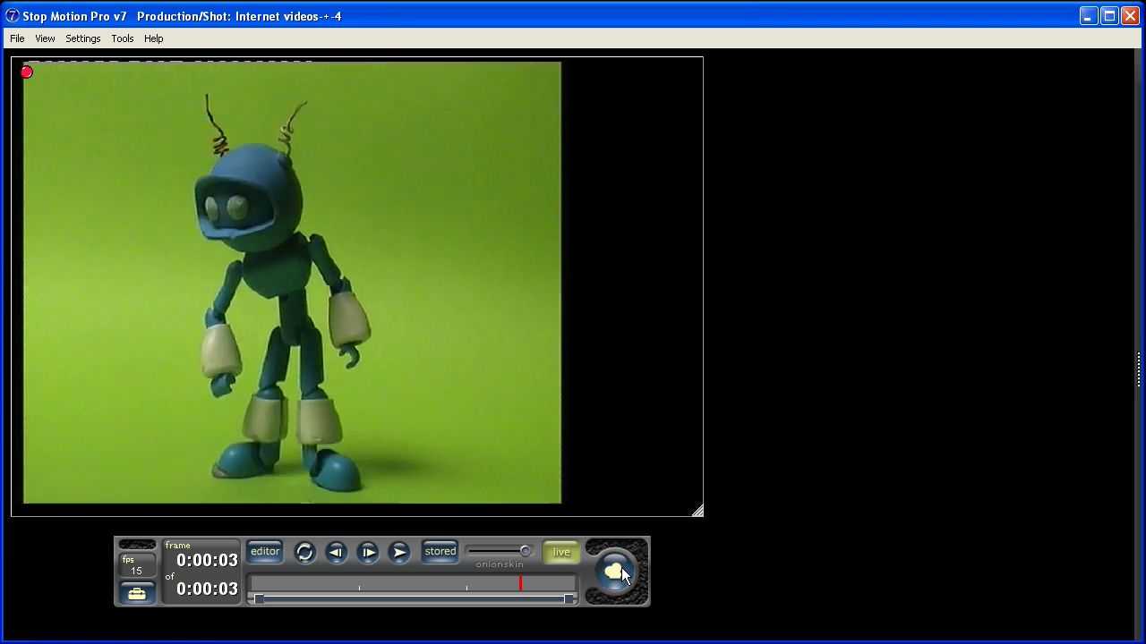
left_click(622, 568)
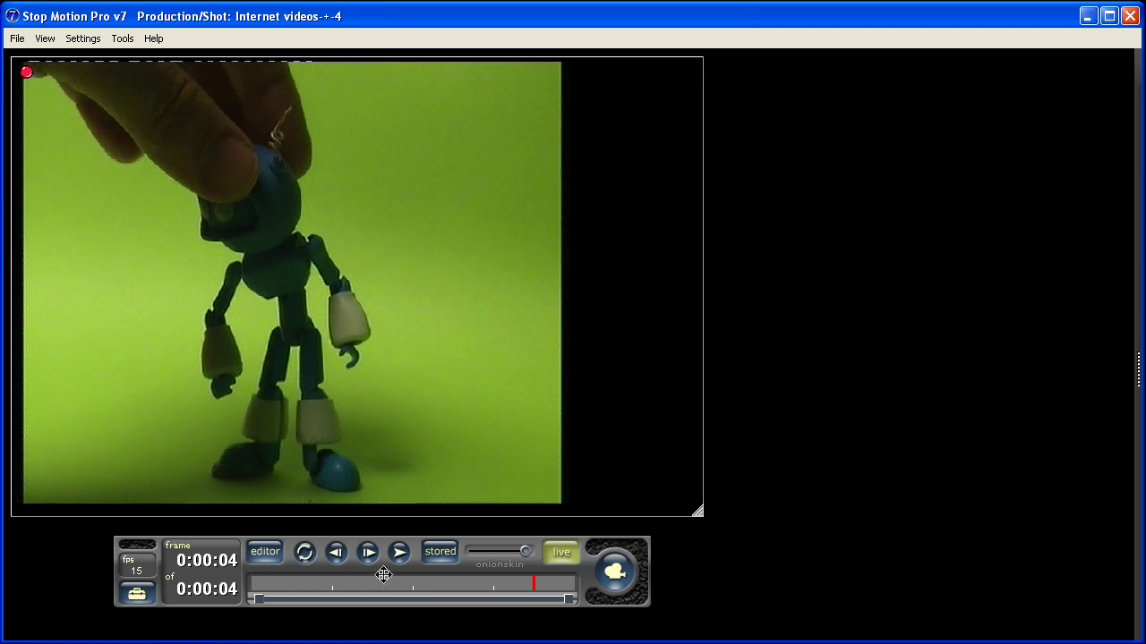
left_click(614, 580)
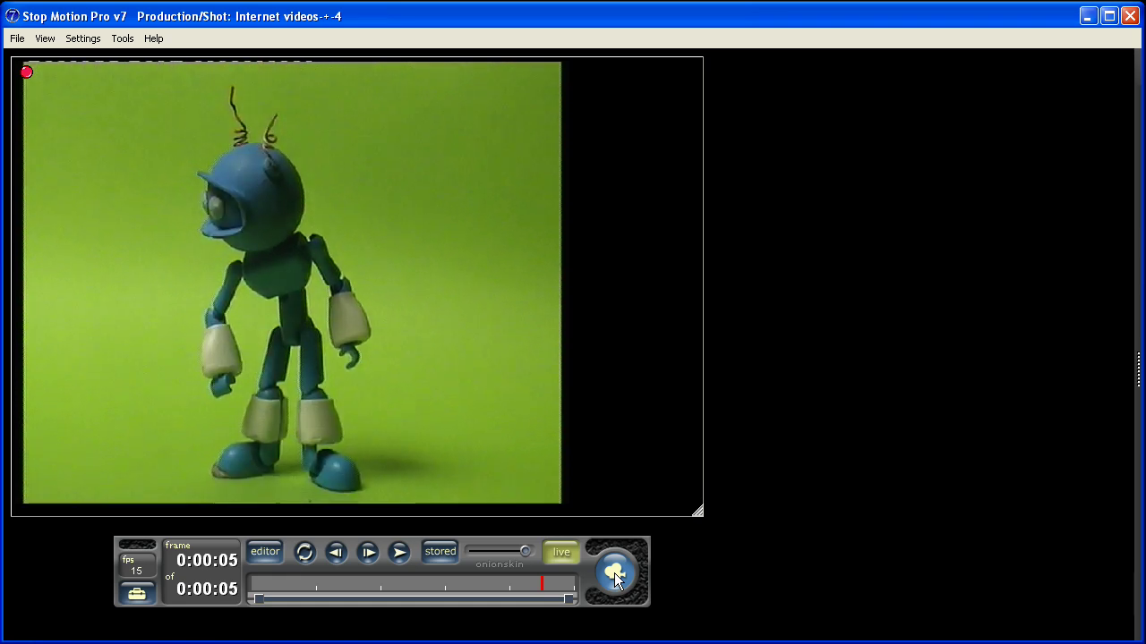
left_click(614, 573)
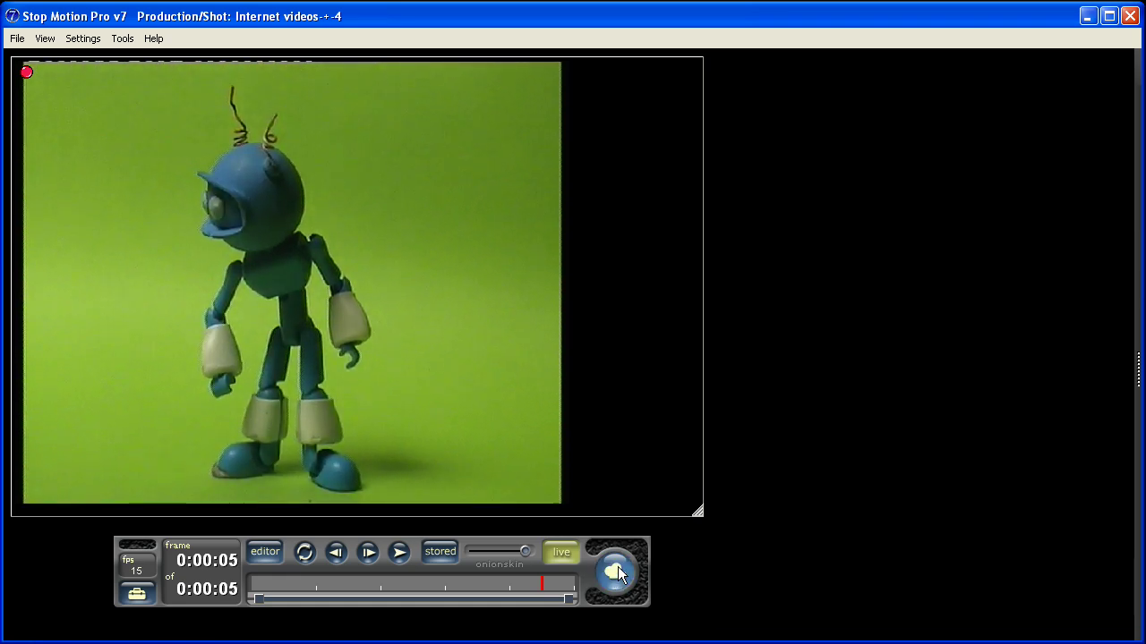
left_click(400, 552)
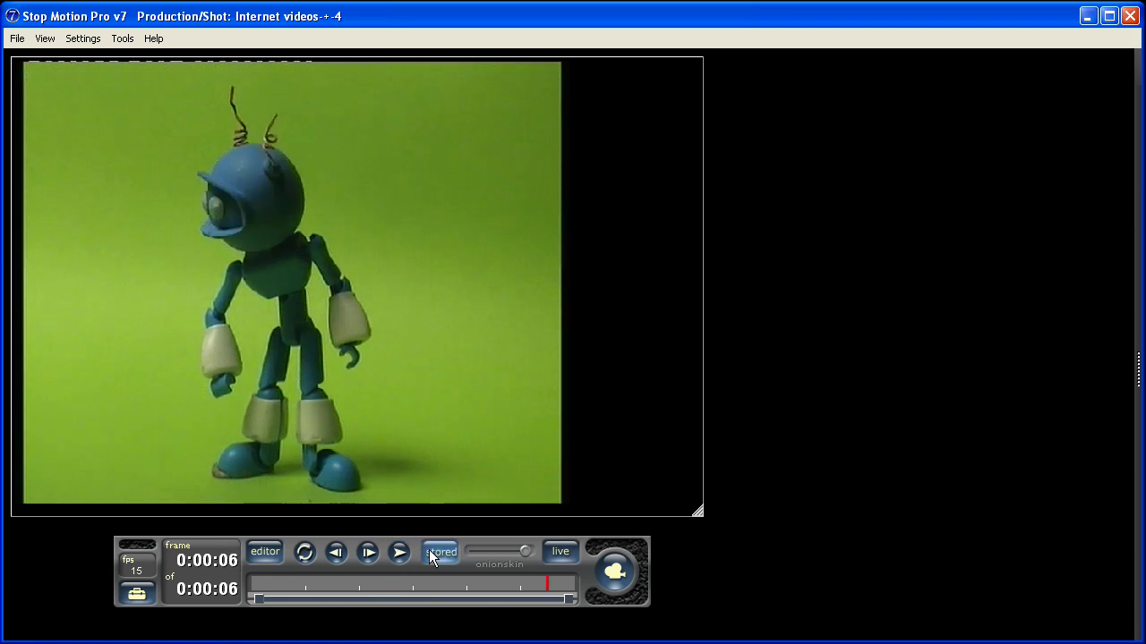
left_click(554, 555)
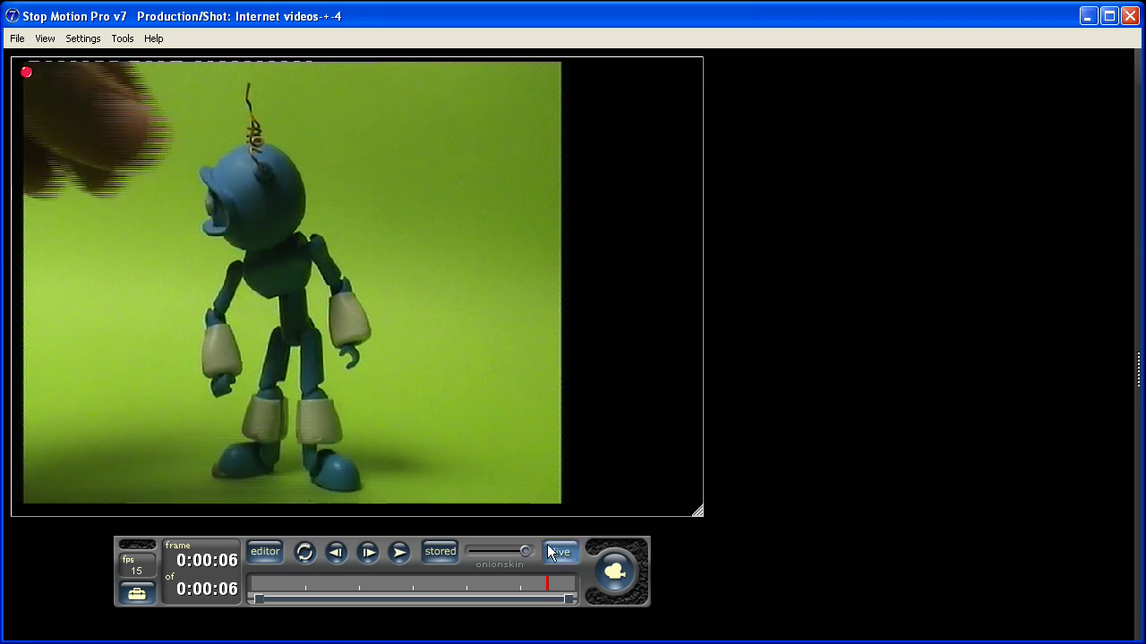
Align the next head pose using the onion-skin ghost, capture it, and replay all eight frames.
left_click_drag(524, 550, 497, 551)
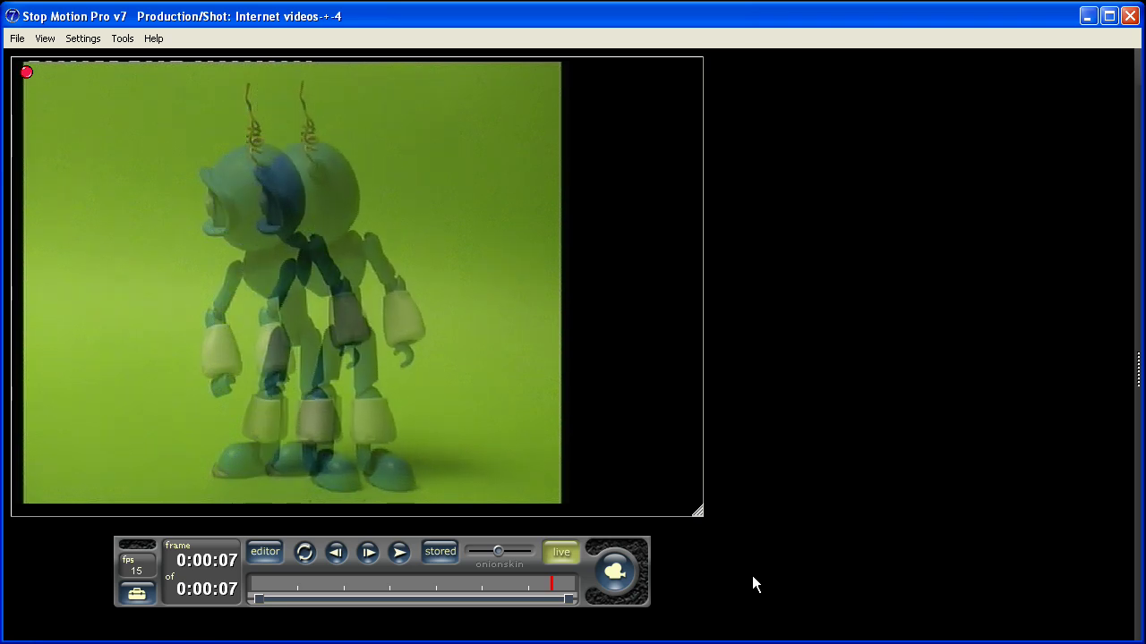
mouse_move(499, 553)
left_mouse_down()
mouse_move(542, 562)
mouse_move(503, 551)
left_mouse_up()
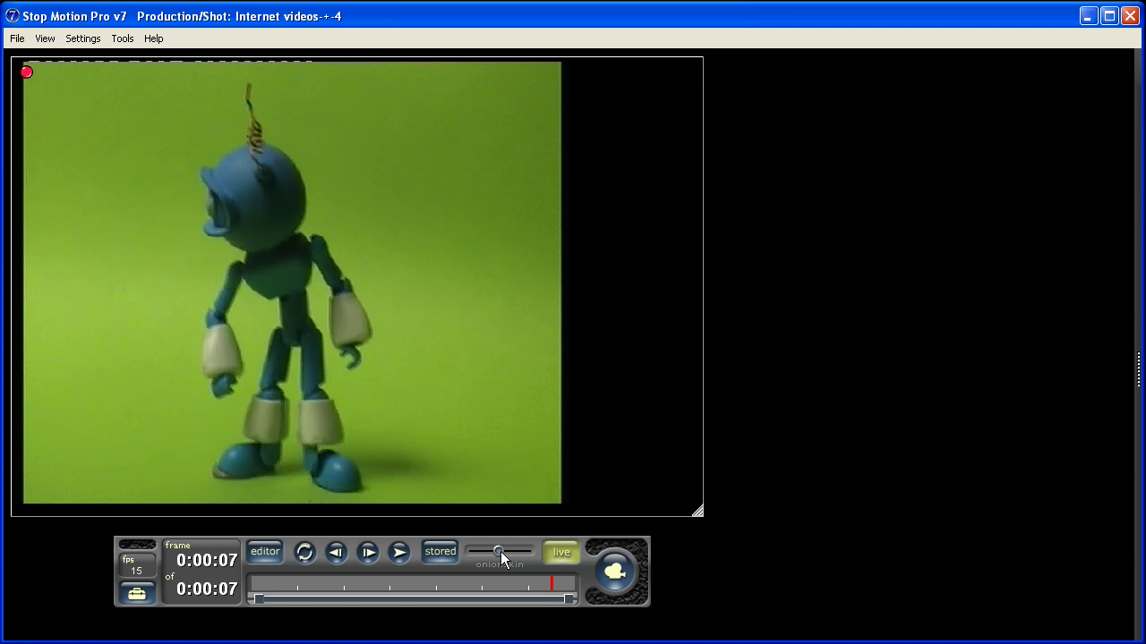
left_click(614, 571)
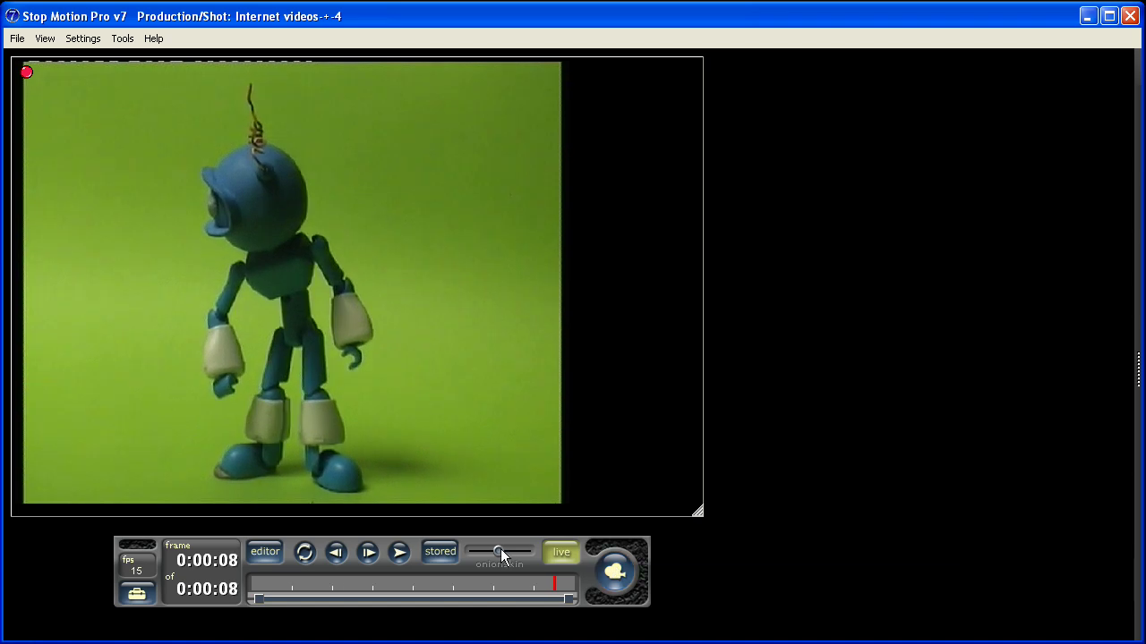
left_click_drag(502, 557, 528, 555)
left_click(399, 553)
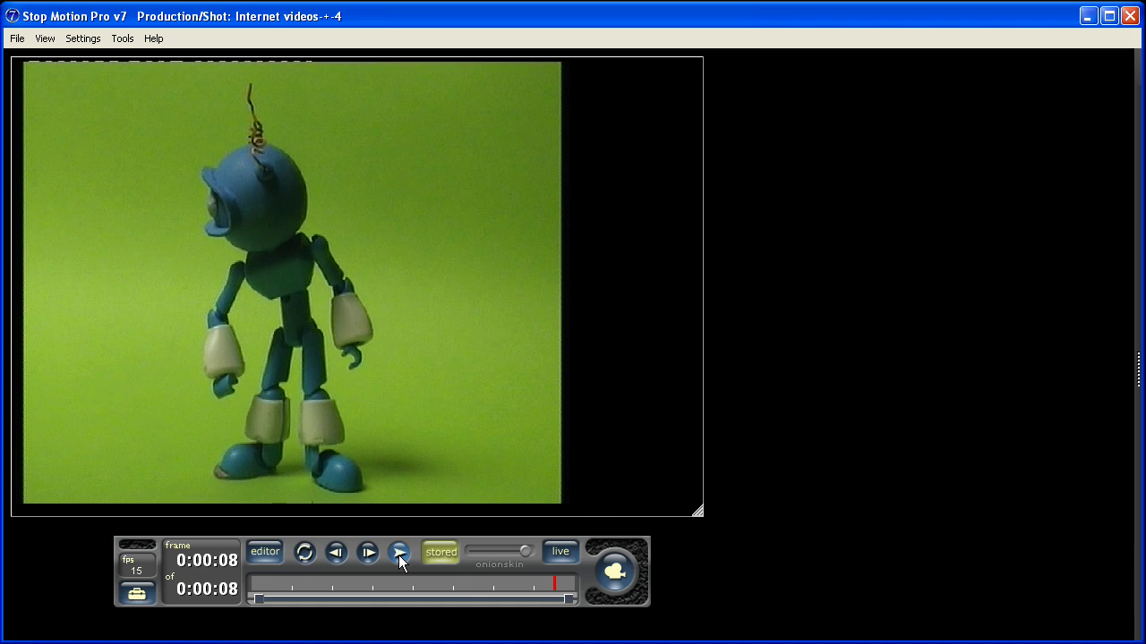
Capture a ninth frame from live view, replay the nine frames, and dismiss the frame options menu.
left_click(566, 558)
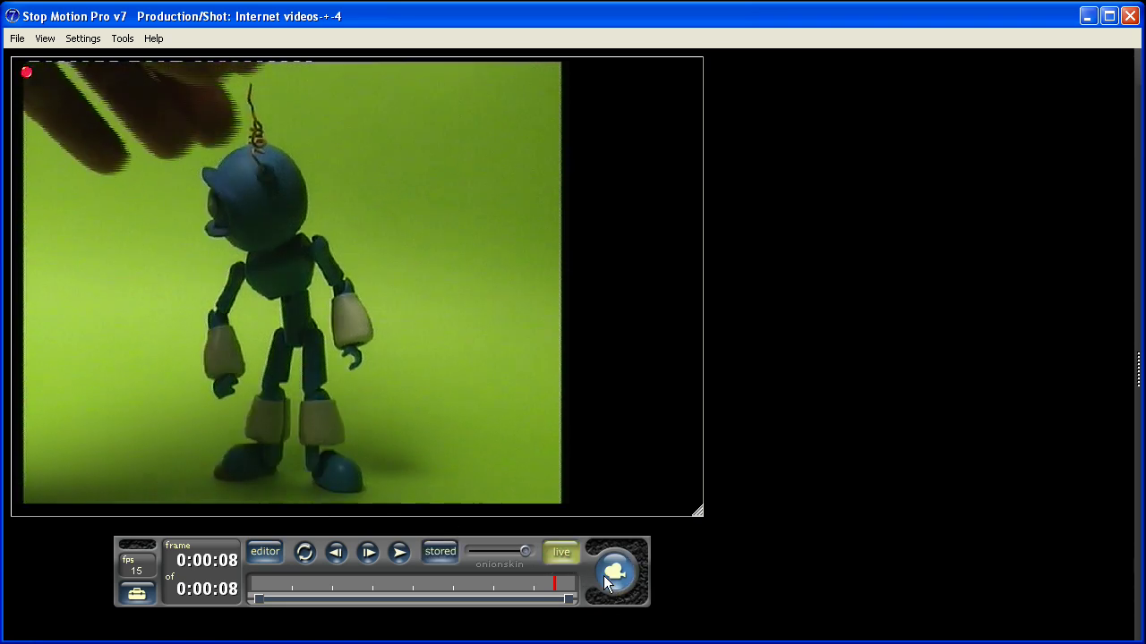
left_click(614, 572)
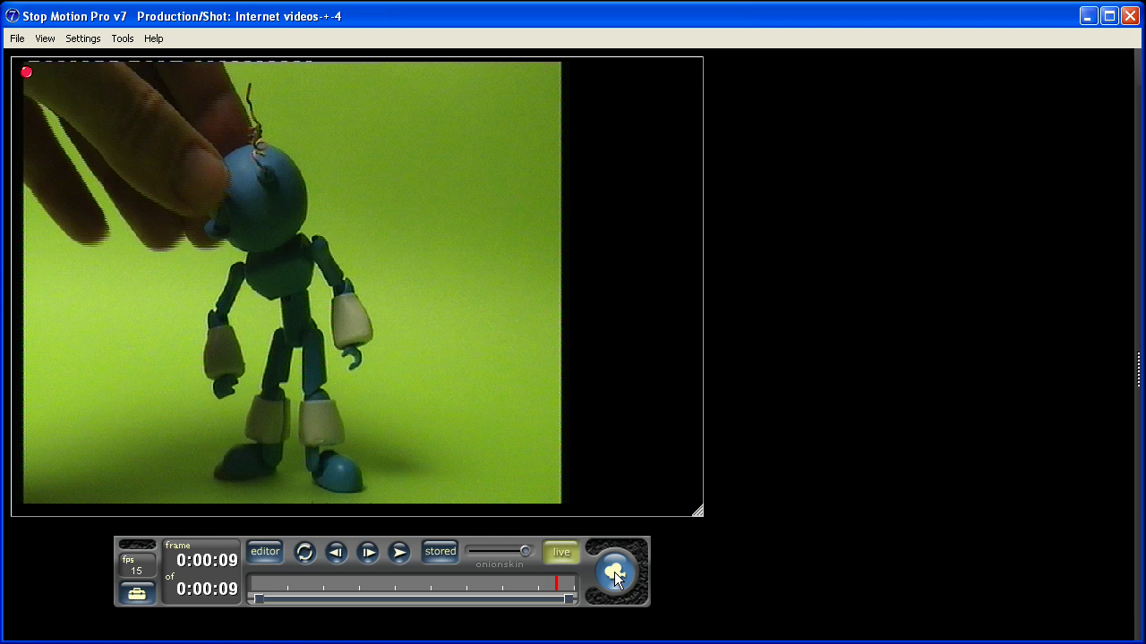
left_click(400, 552)
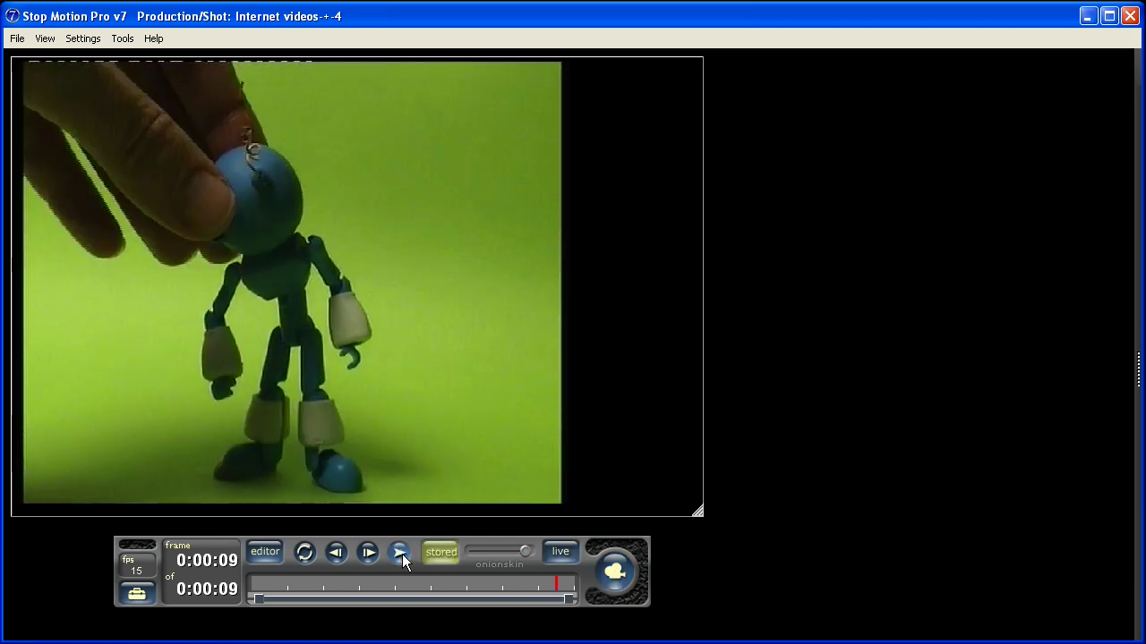
left_click(400, 552)
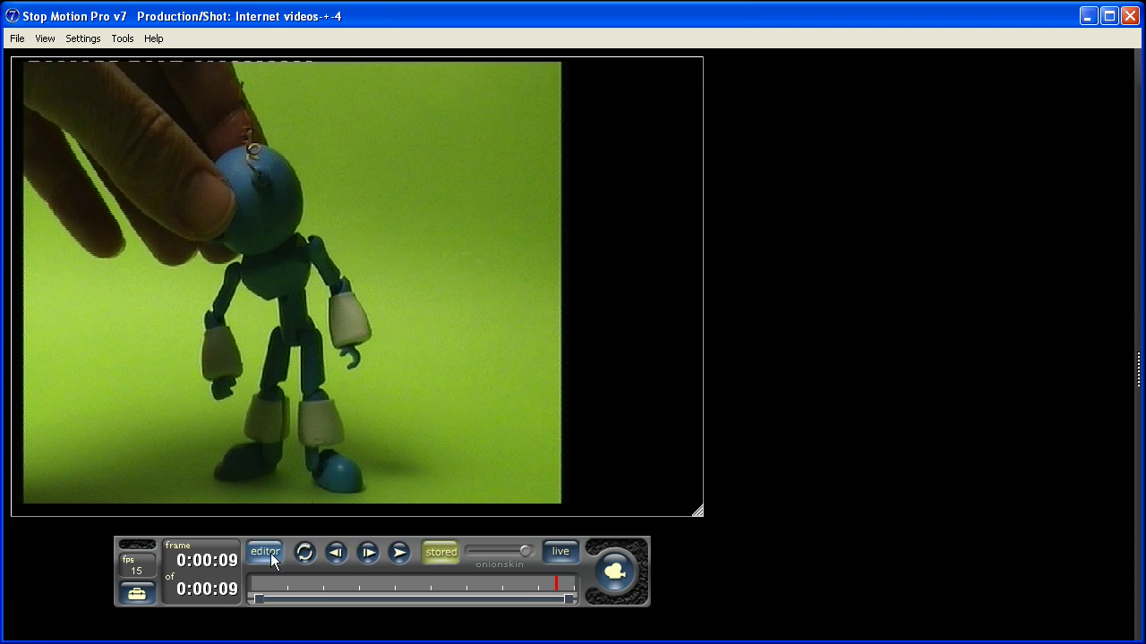
right_click(356, 376)
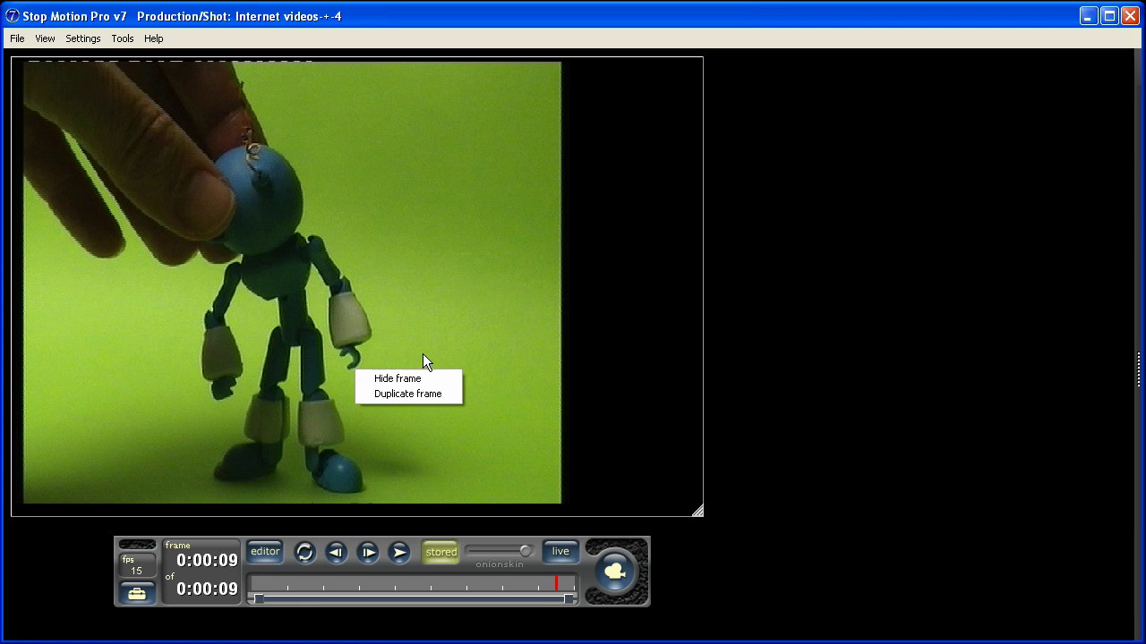
left_click(273, 554)
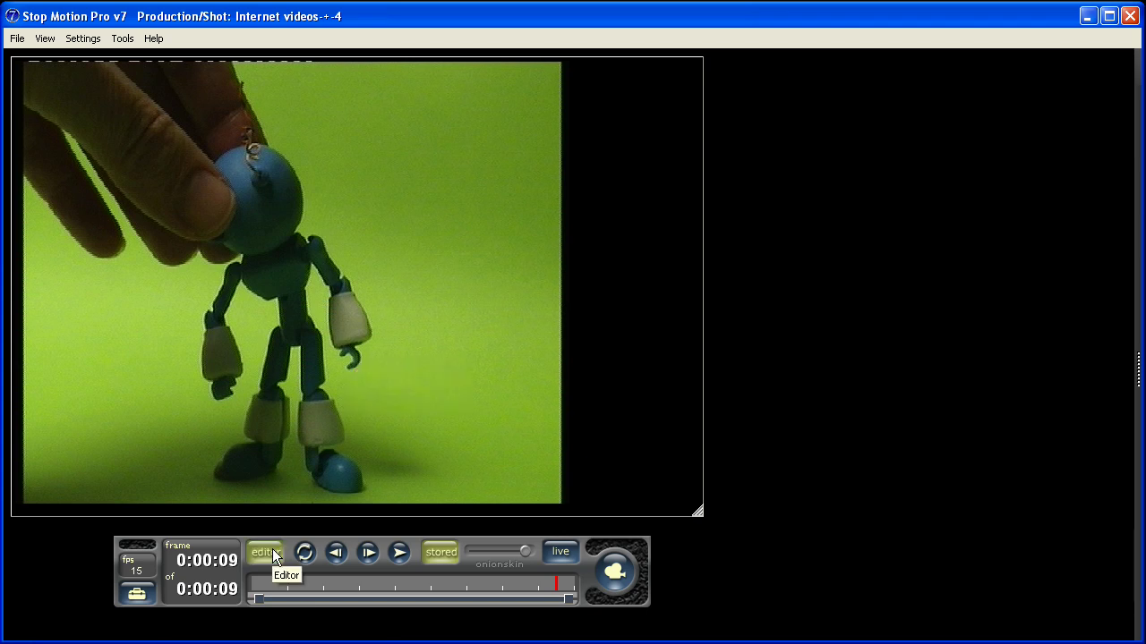
In the Editor, hide frame 0:00:09 with the hand and preview playback from frame 1.
left_click(268, 556)
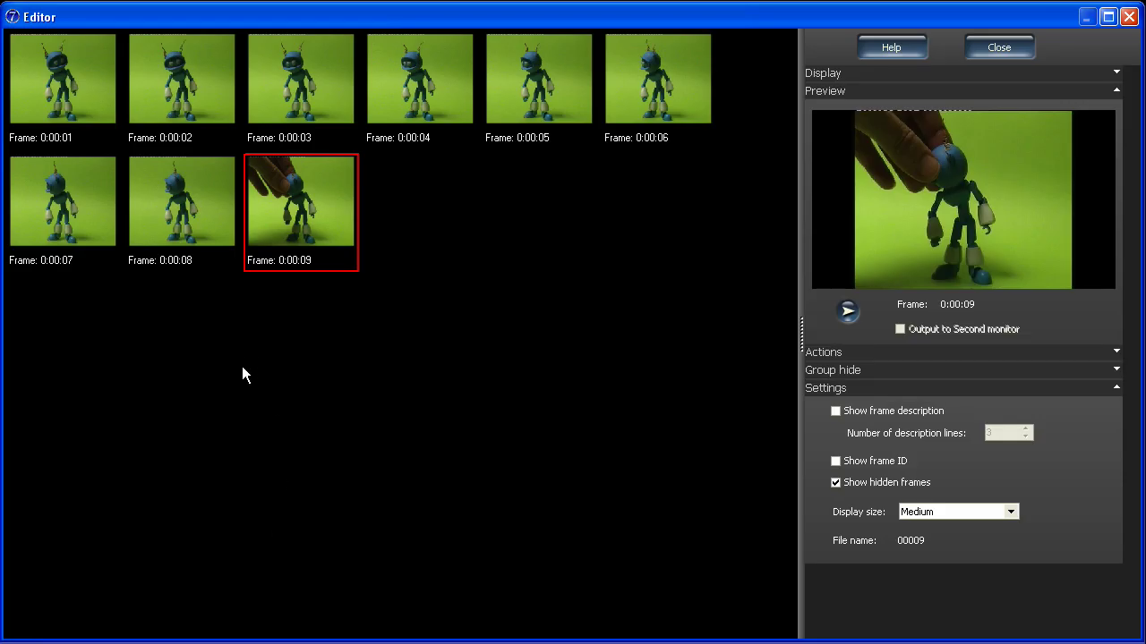
left_click_drag(102, 118, 298, 204)
right_click(302, 194)
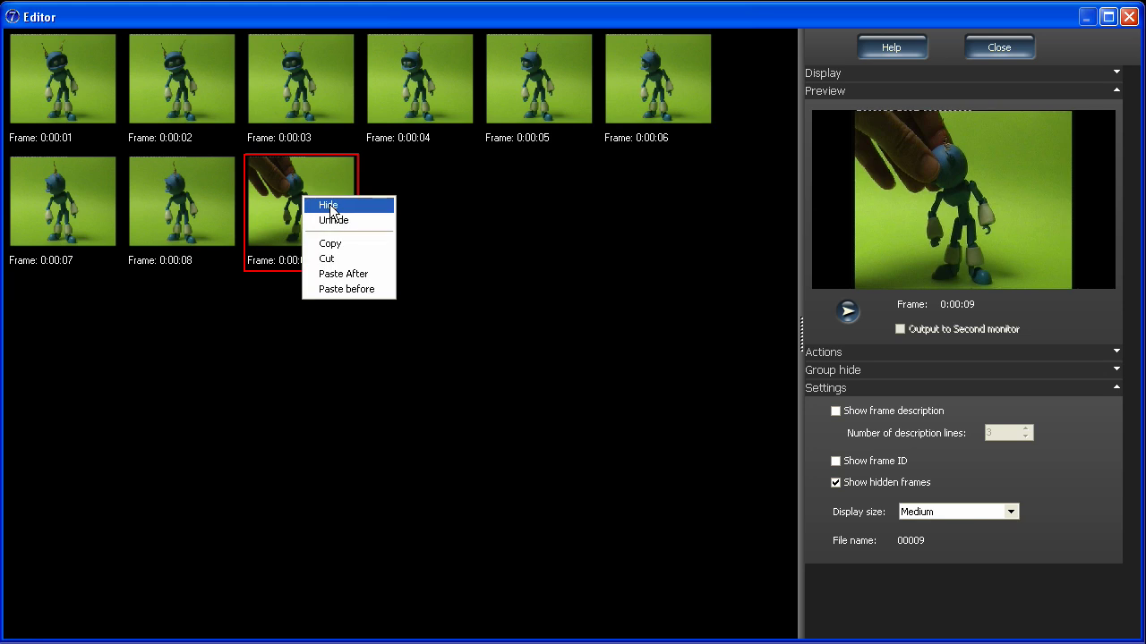
left_click(330, 205)
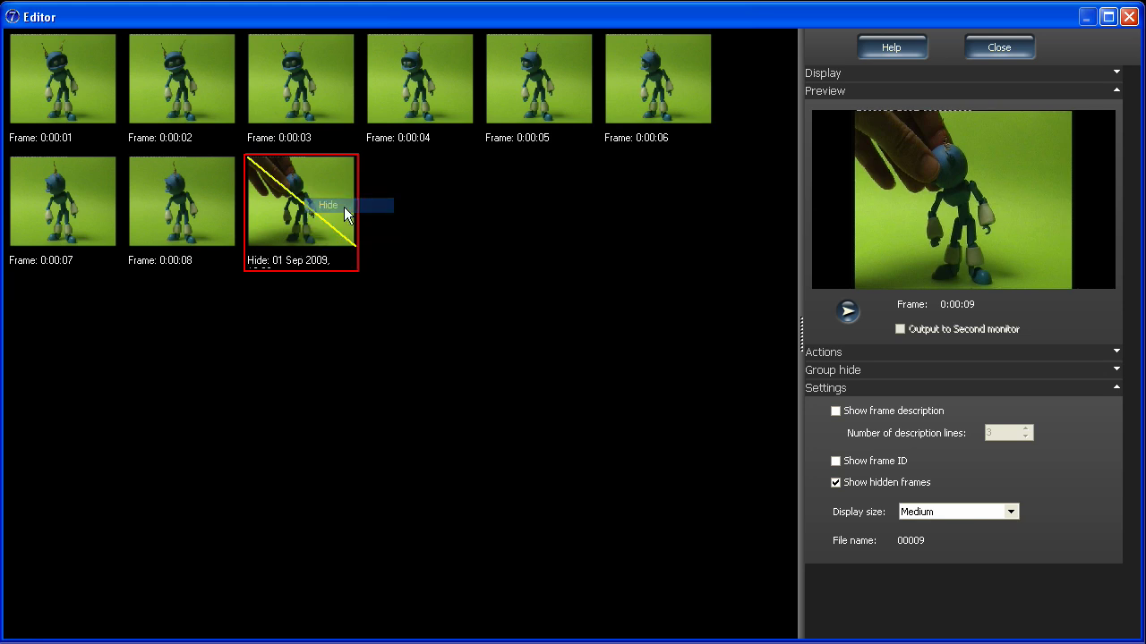
left_click(92, 85)
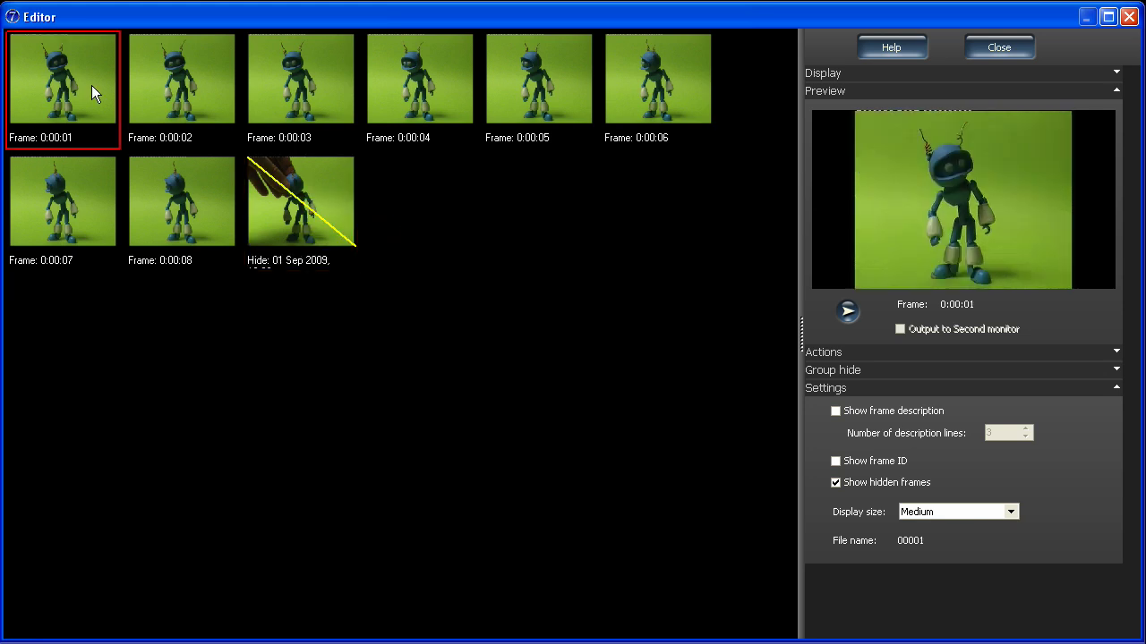
left_click(849, 314)
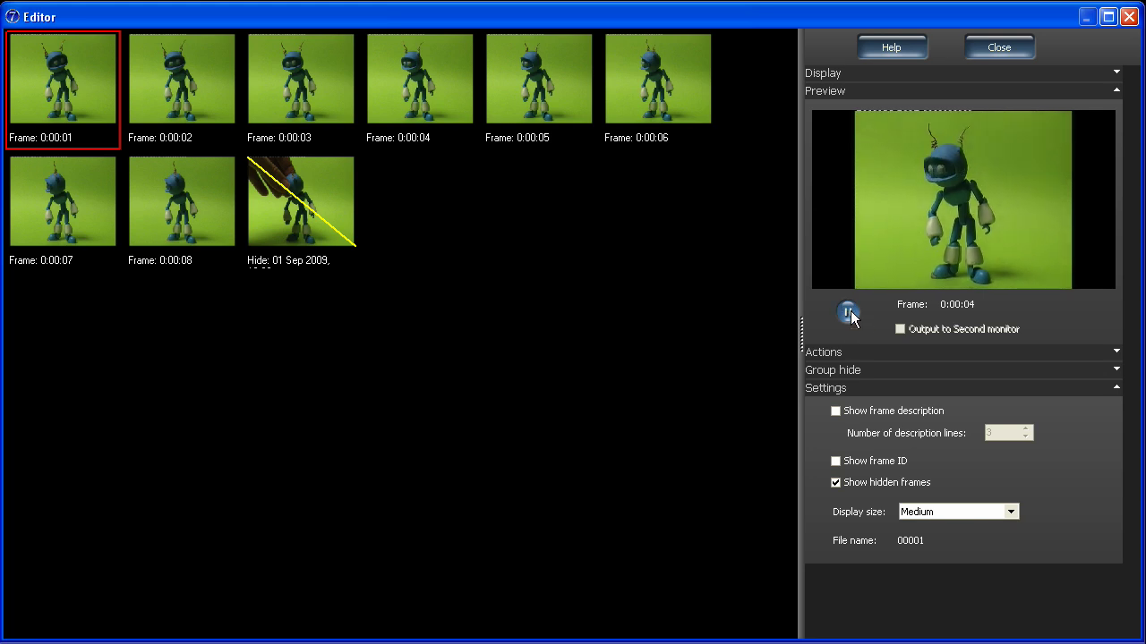
left_click(204, 187)
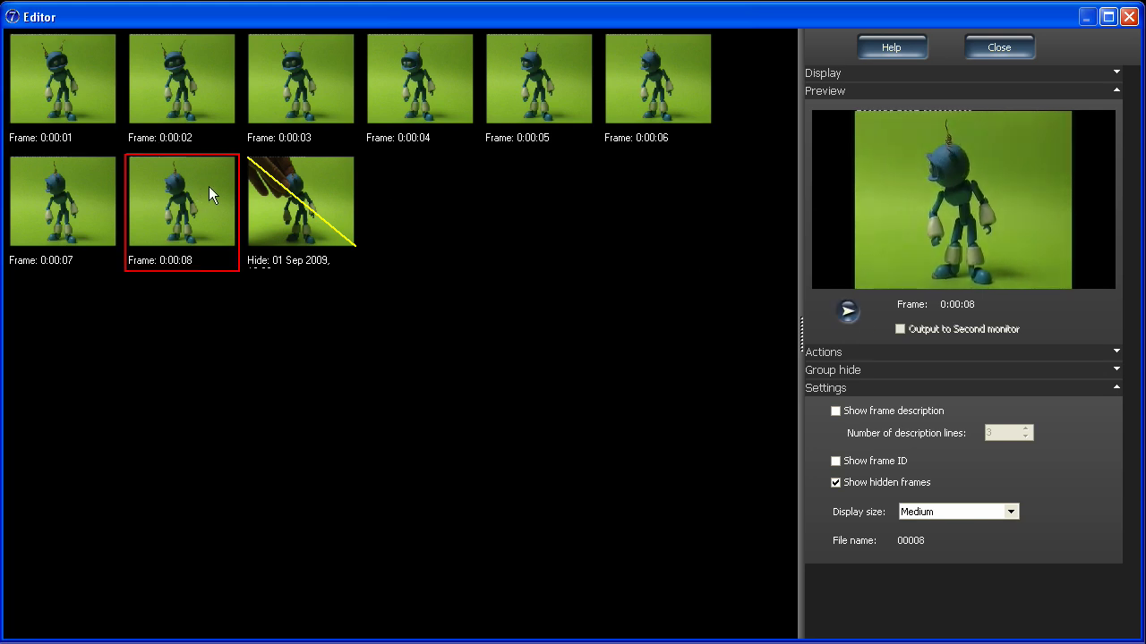
Copy frames 0:00:01–0:00:08, paste them after frame 0:00:08, and play the lengthened clip.
left_click(66, 68, "shift")
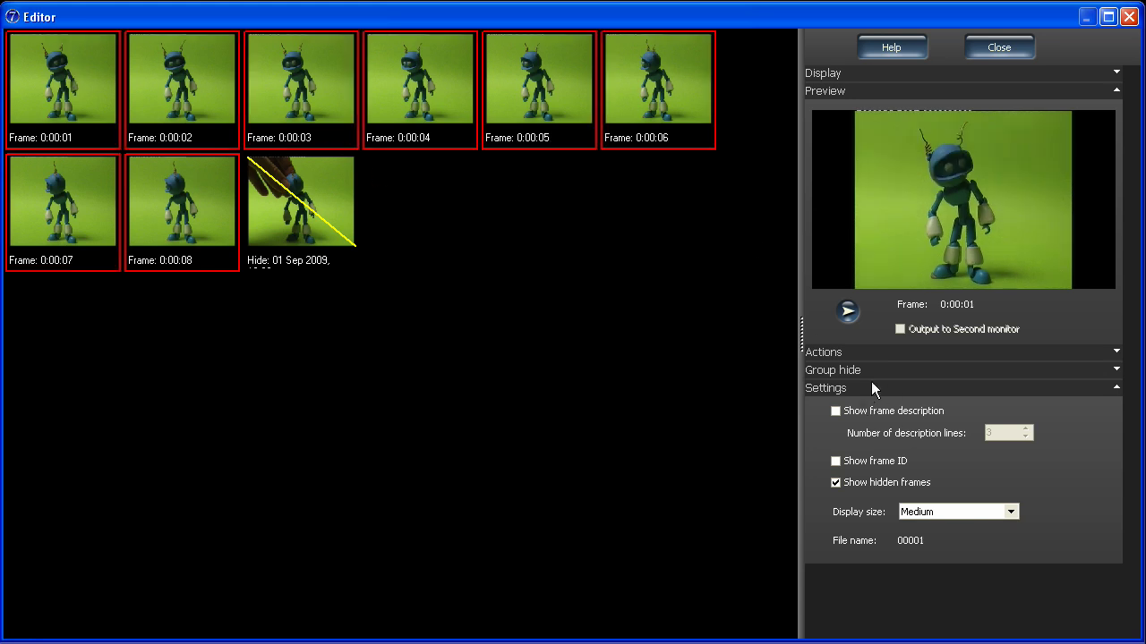
left_click(901, 354)
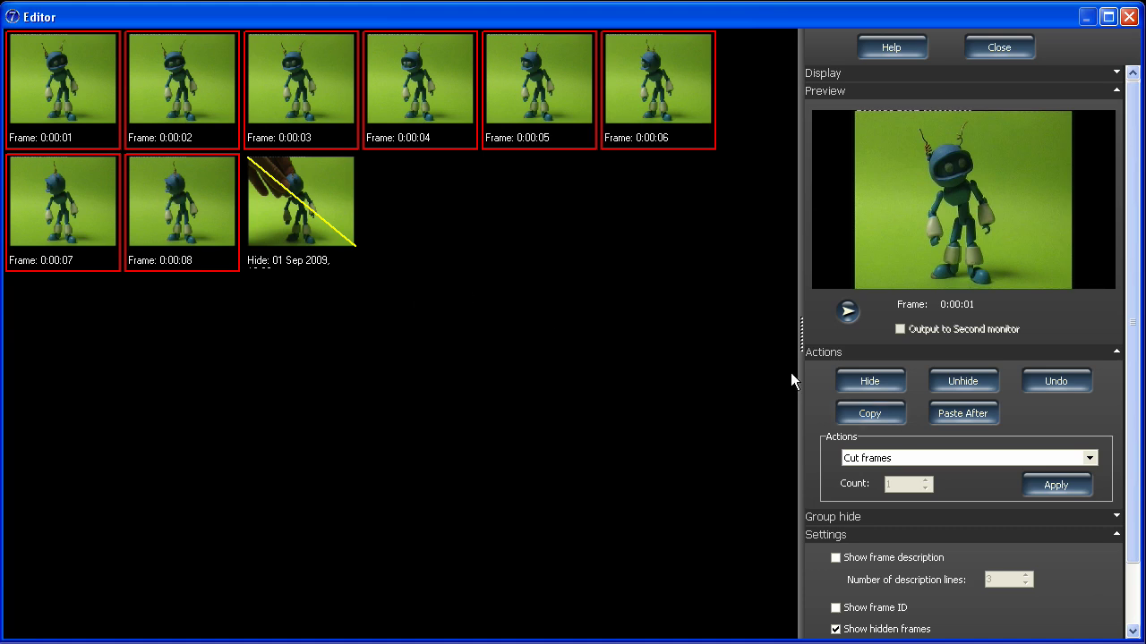
left_click(197, 219)
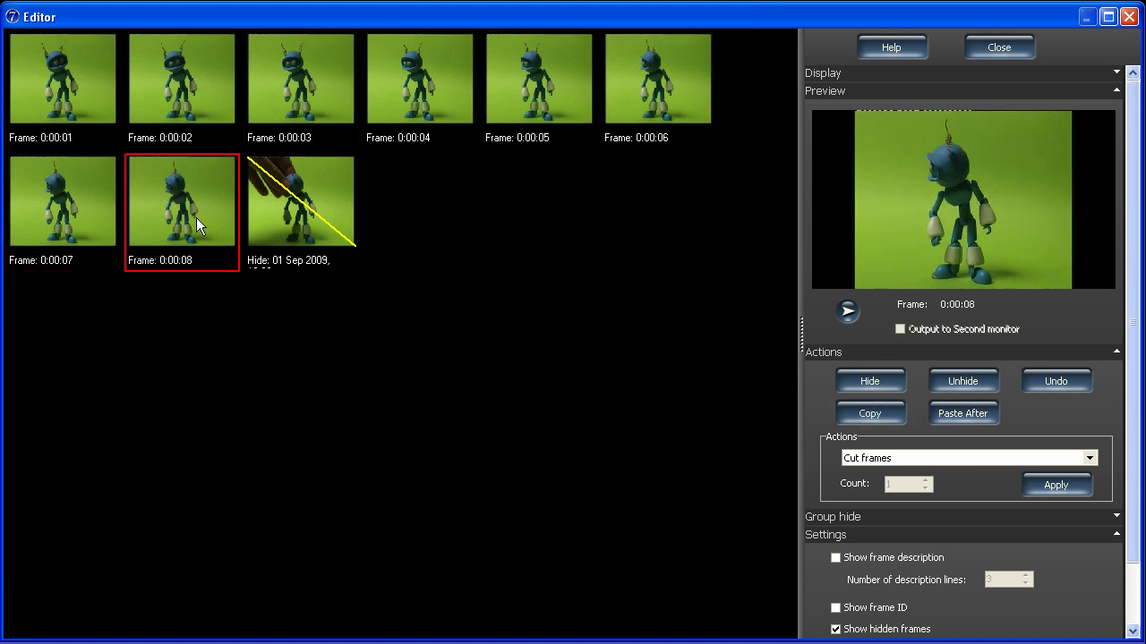
left_click(996, 451)
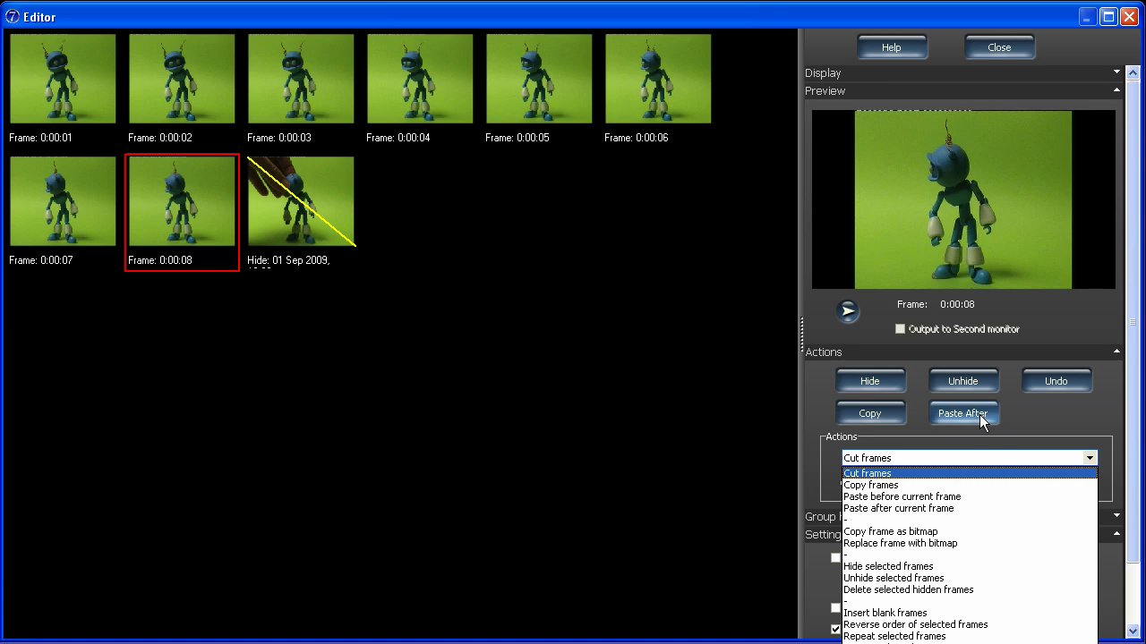
left_click(983, 411)
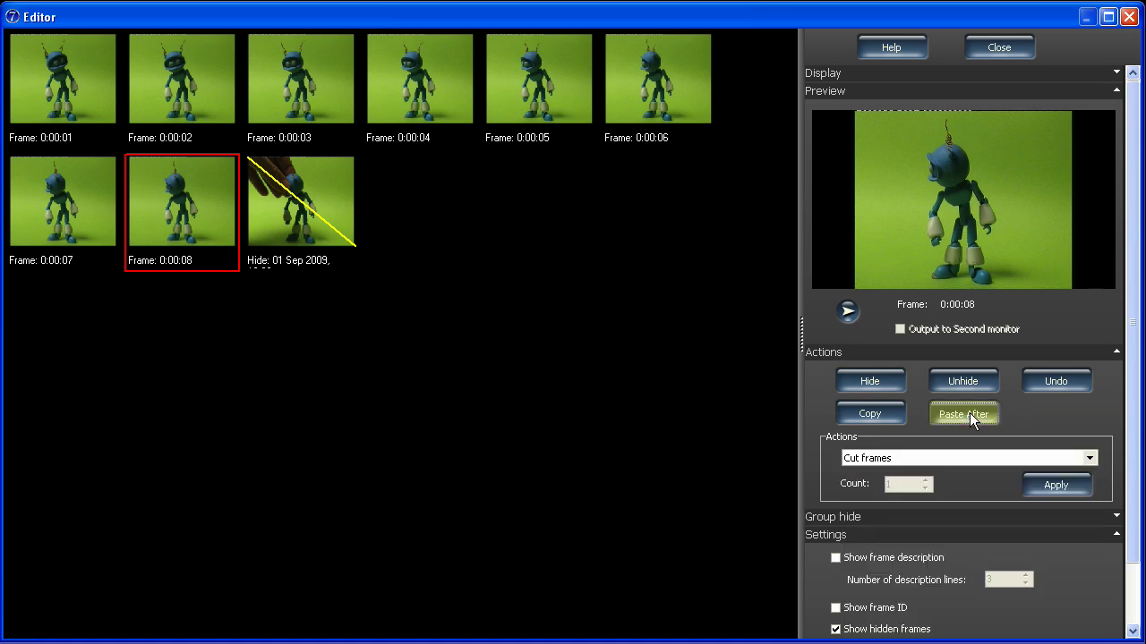
left_click(969, 412)
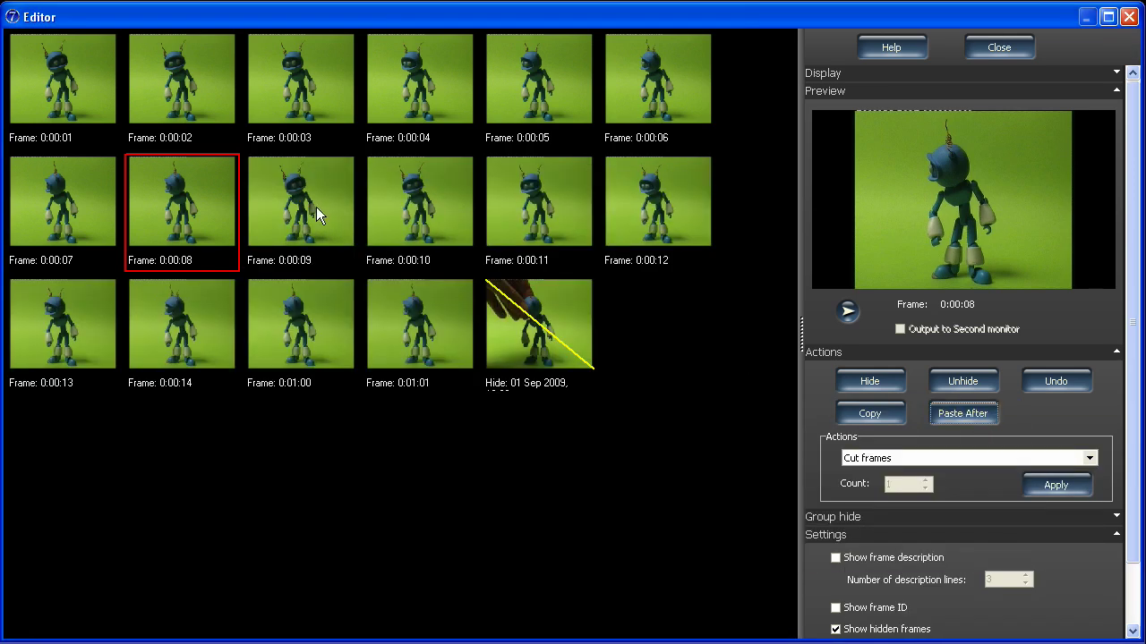
left_click(314, 208)
double_click(70, 53)
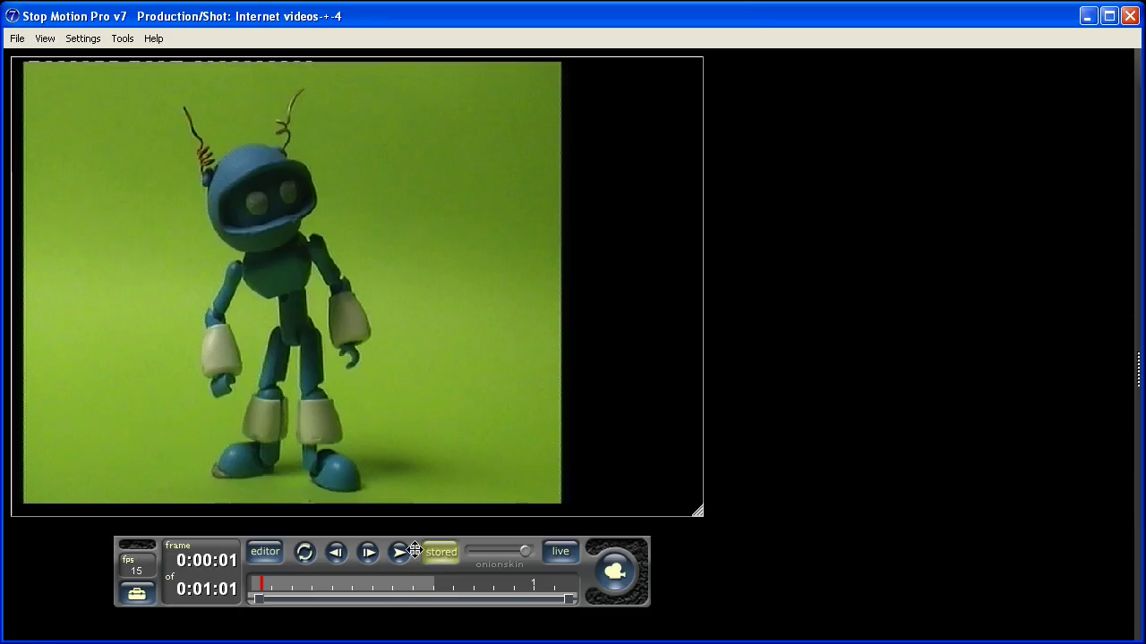
left_click(402, 552)
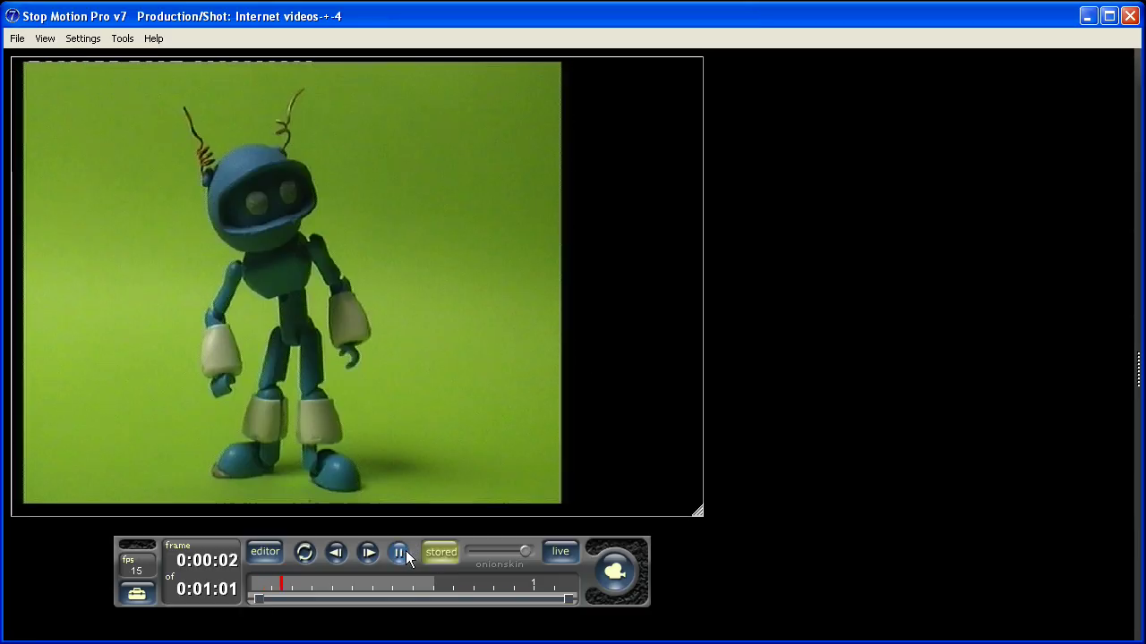
Reverse the order of the copied frames 0:00:09 through 0:01:01 and apply it.
left_click(265, 551)
left_click(309, 200)
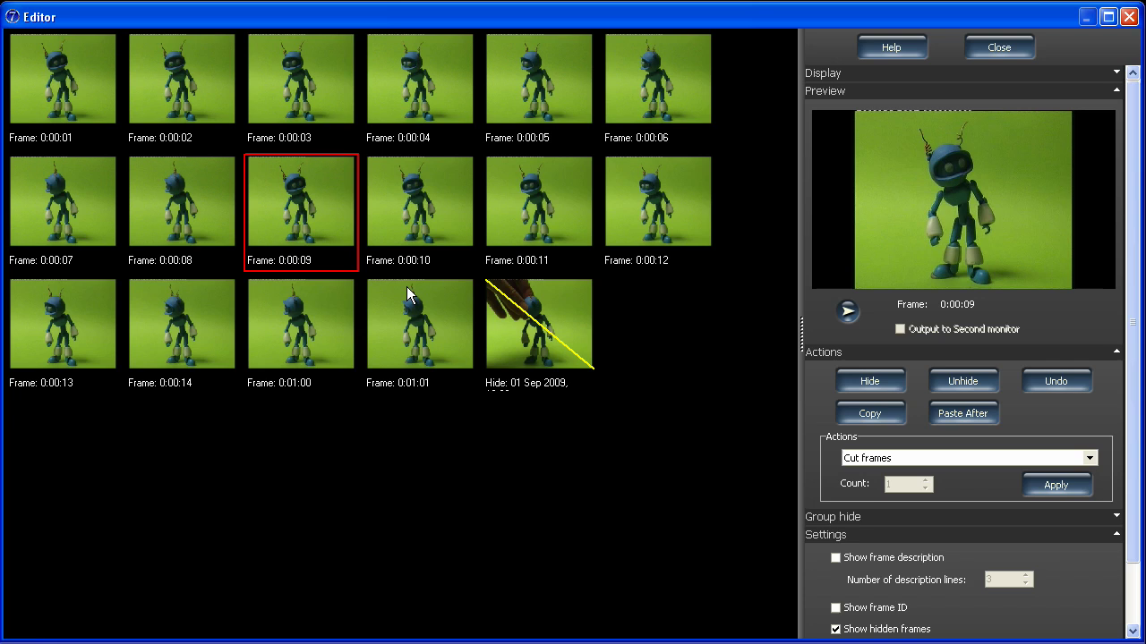
left_click(421, 313, "shift")
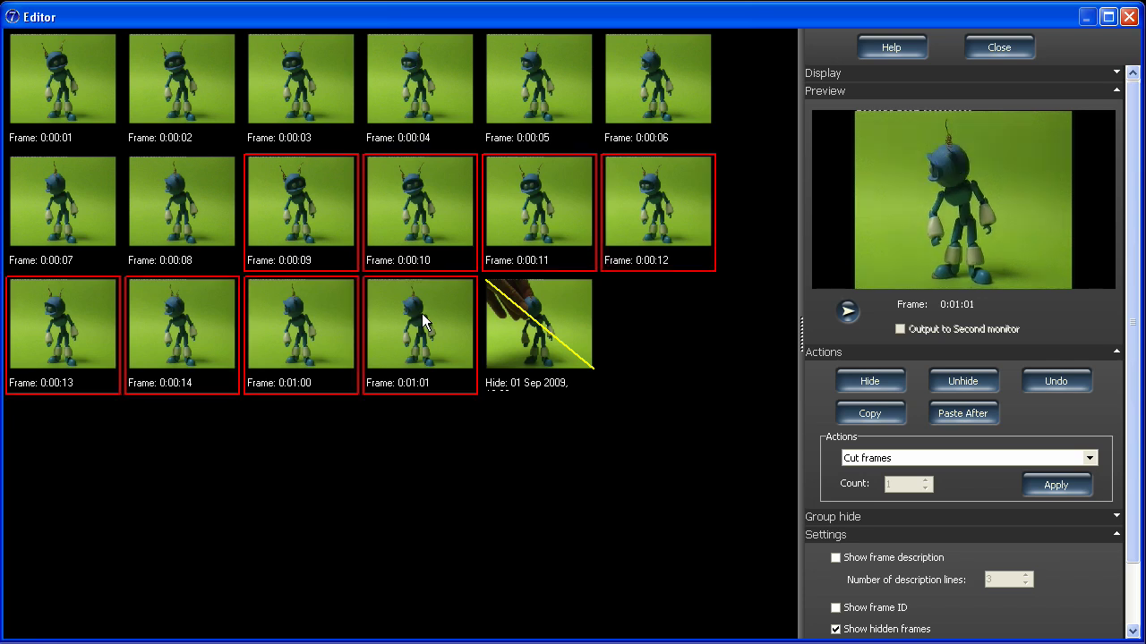
left_click(985, 457)
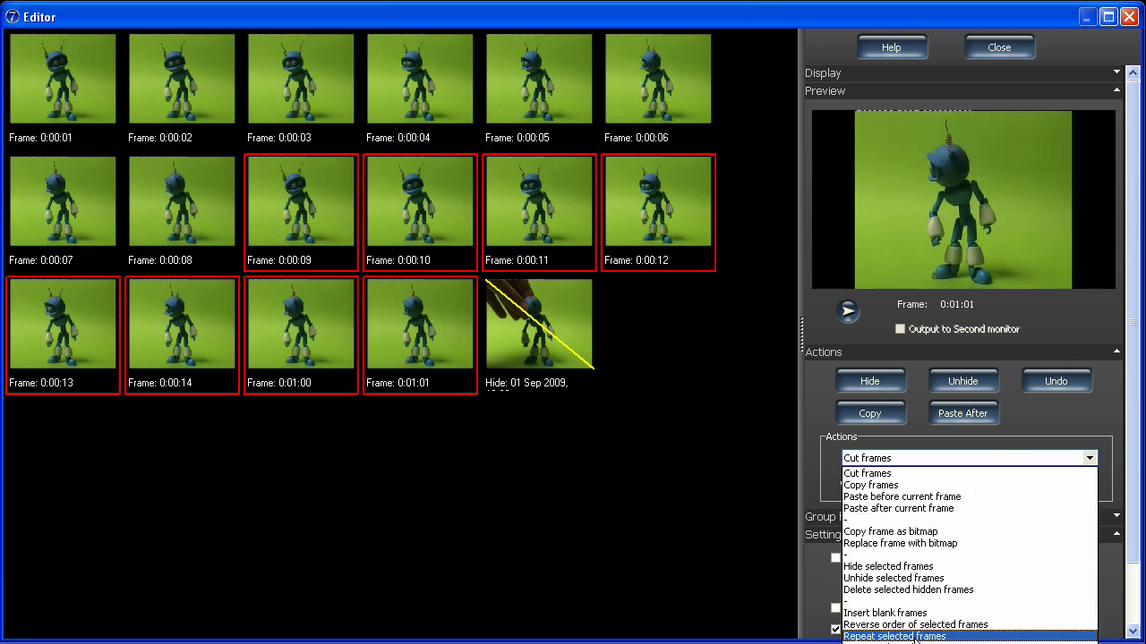
left_click(985, 625)
left_click(1038, 485)
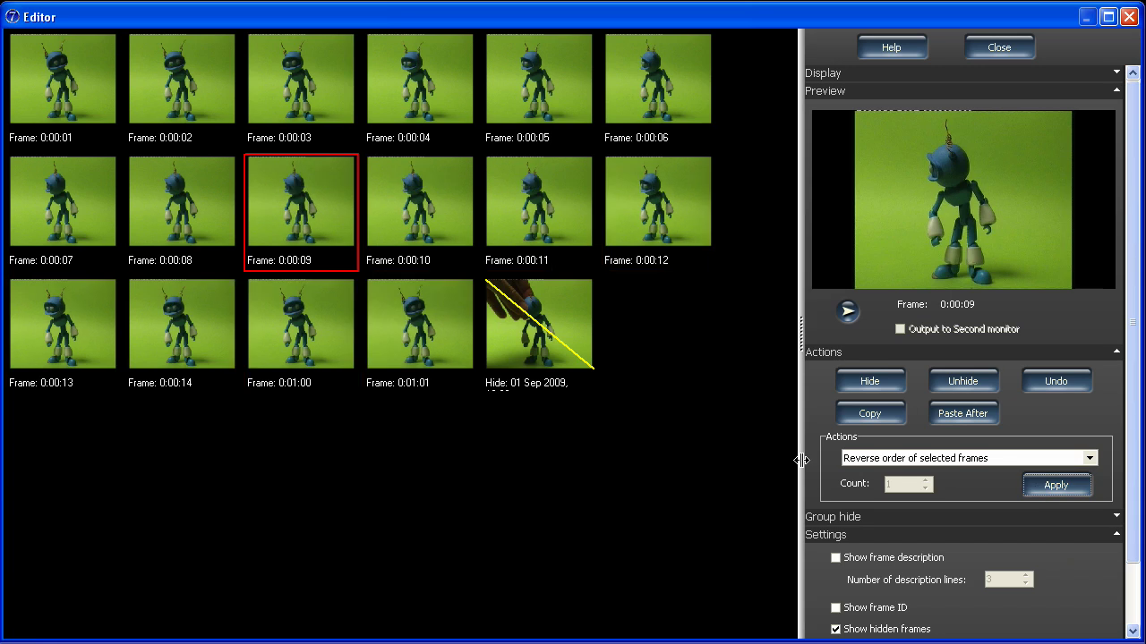
left_click(95, 74)
double_click(96, 74)
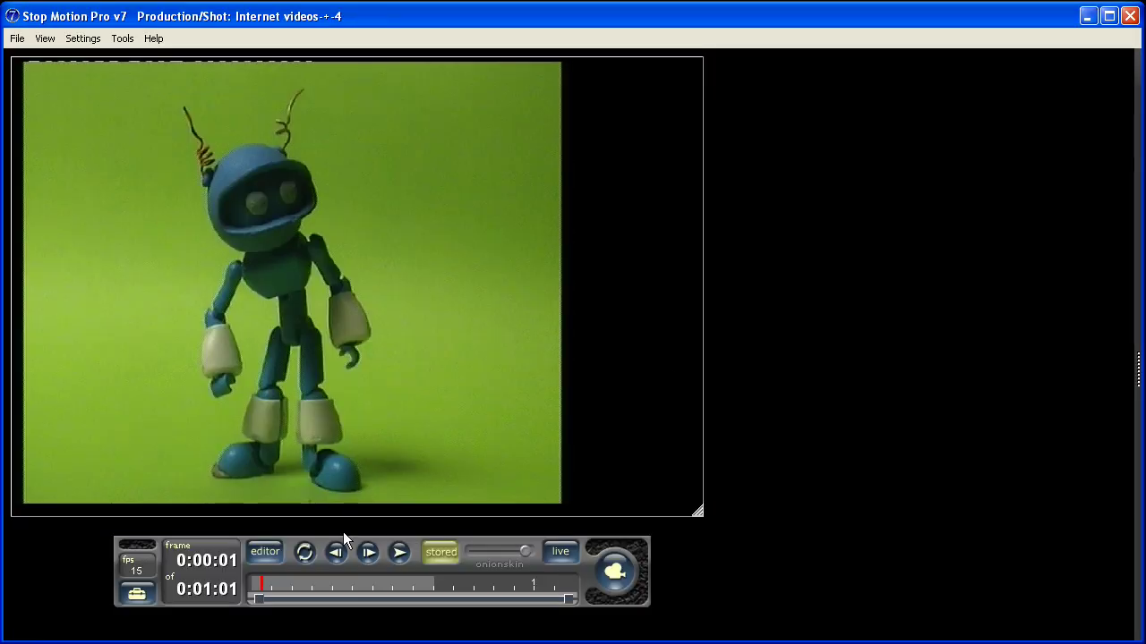
Play the 16-frame head-shake clip from 0:00:01 through to 0:01:01.
left_click(399, 553)
left_click(398, 554)
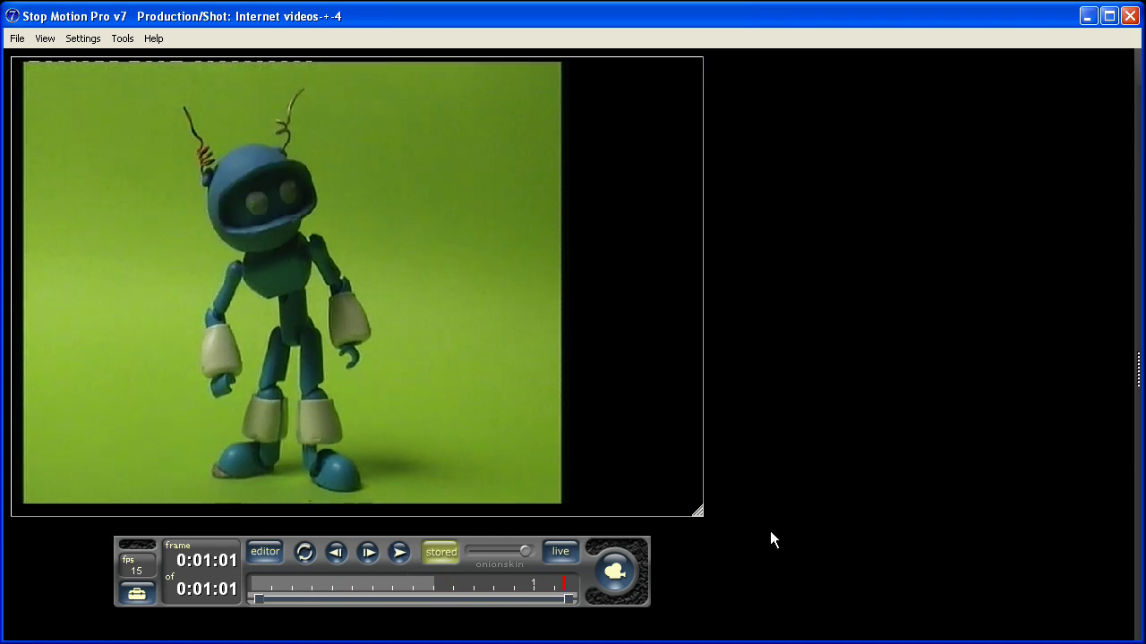